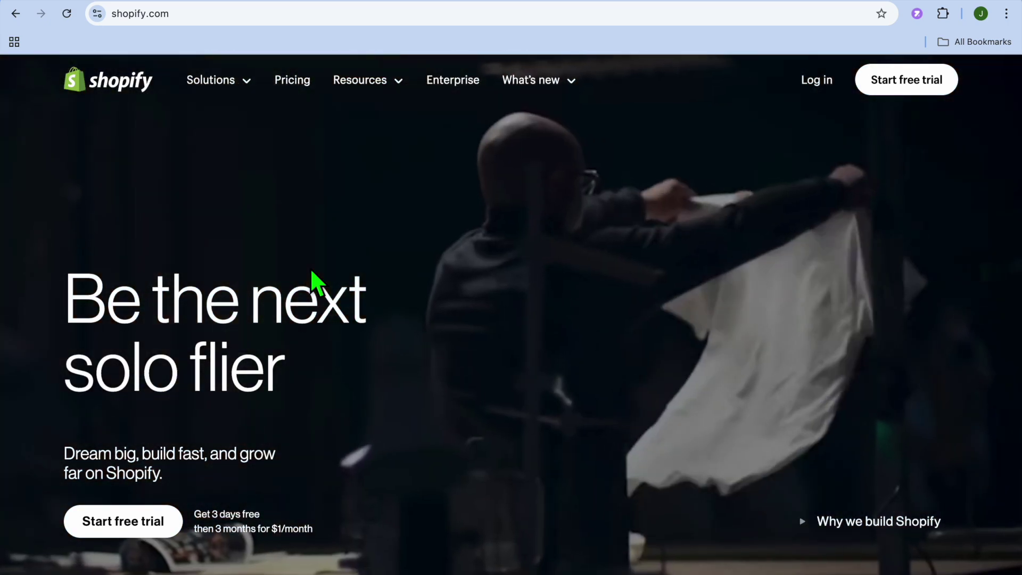
- Browse the store's recommended apps and go to the Shopify App Store's EComposer Landing Page Builder listing
scroll(312, 273, "down", 1)
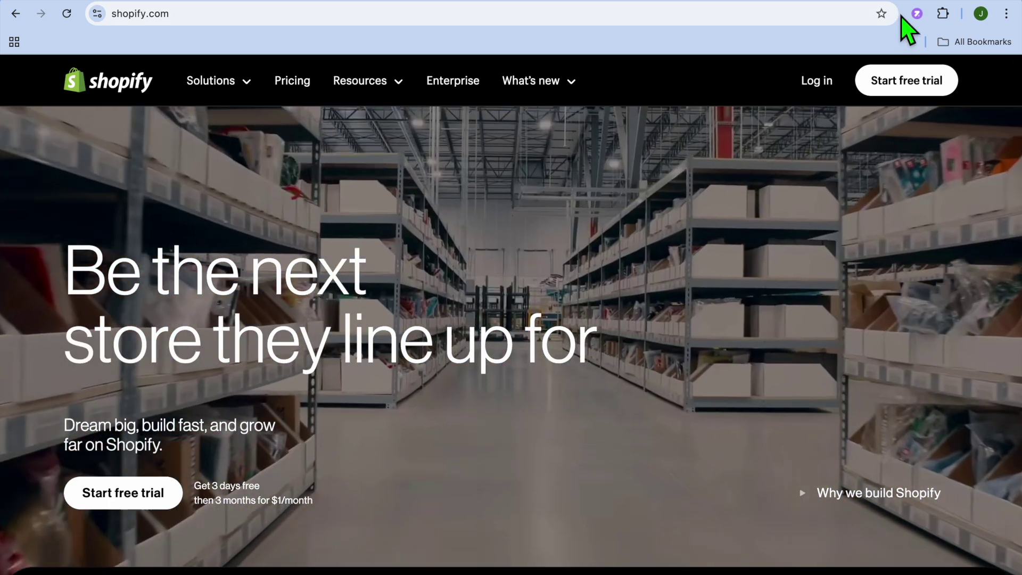
left_click(910, 7)
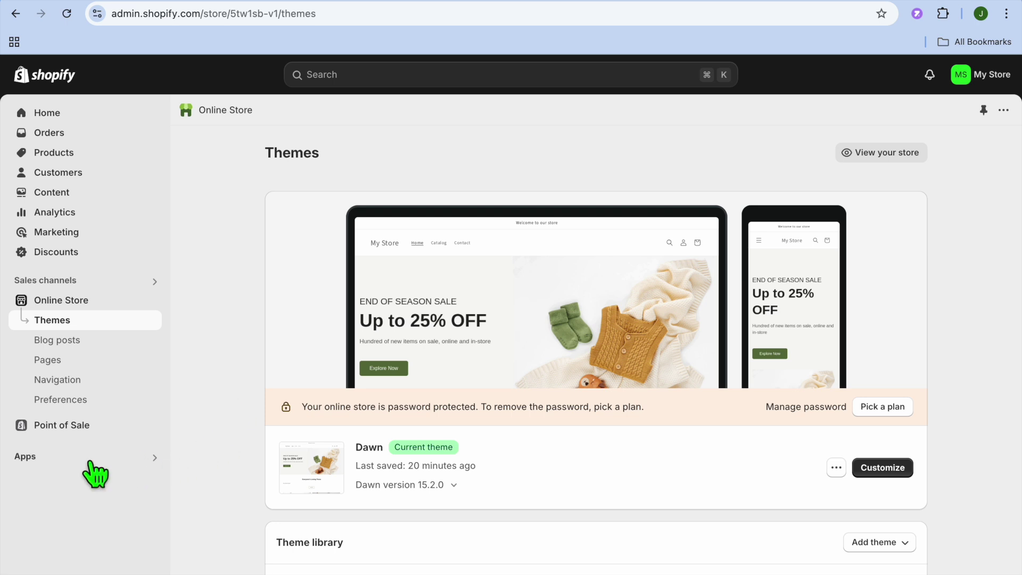
left_click(72, 463)
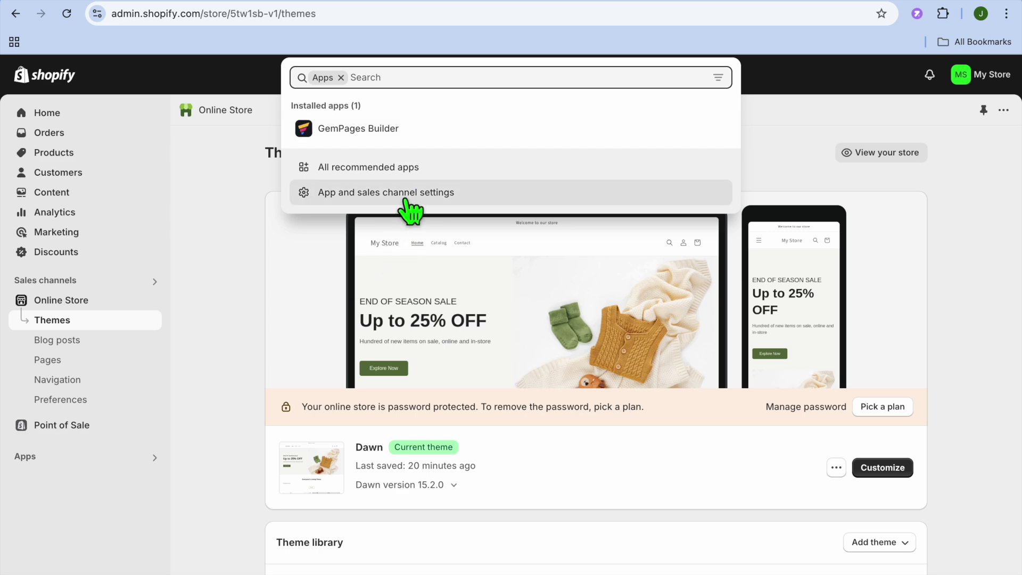
left_click(405, 169)
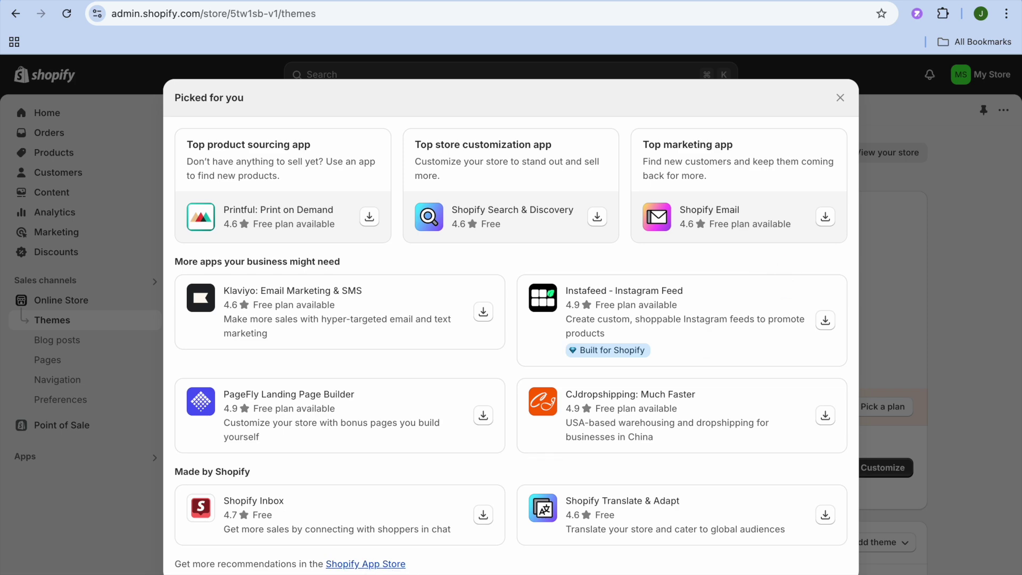
left_click(942, 2)
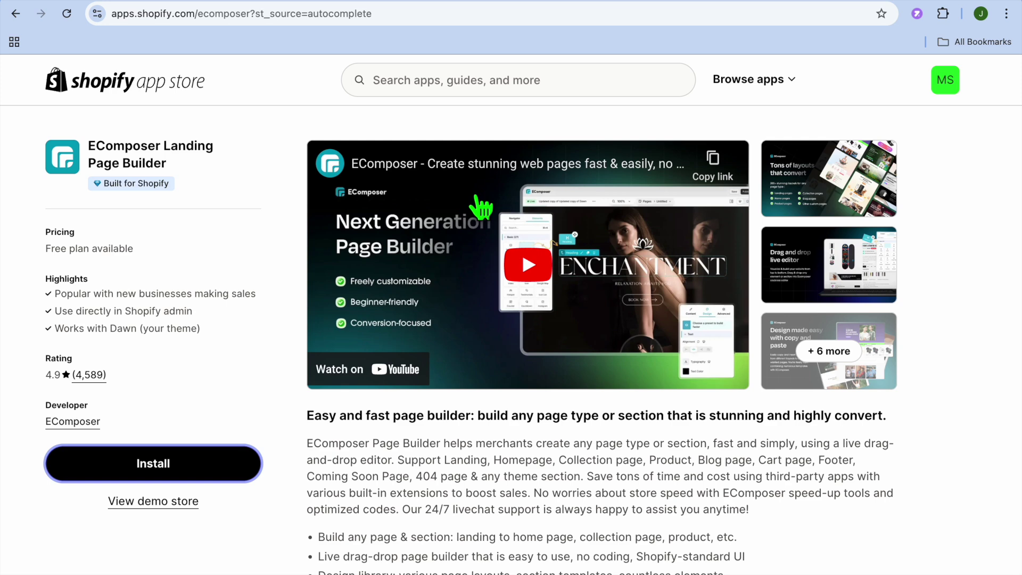
- Review the EComposer listing and pricing, then install the app to reach its Onboarding welcome page
left_click(425, 84)
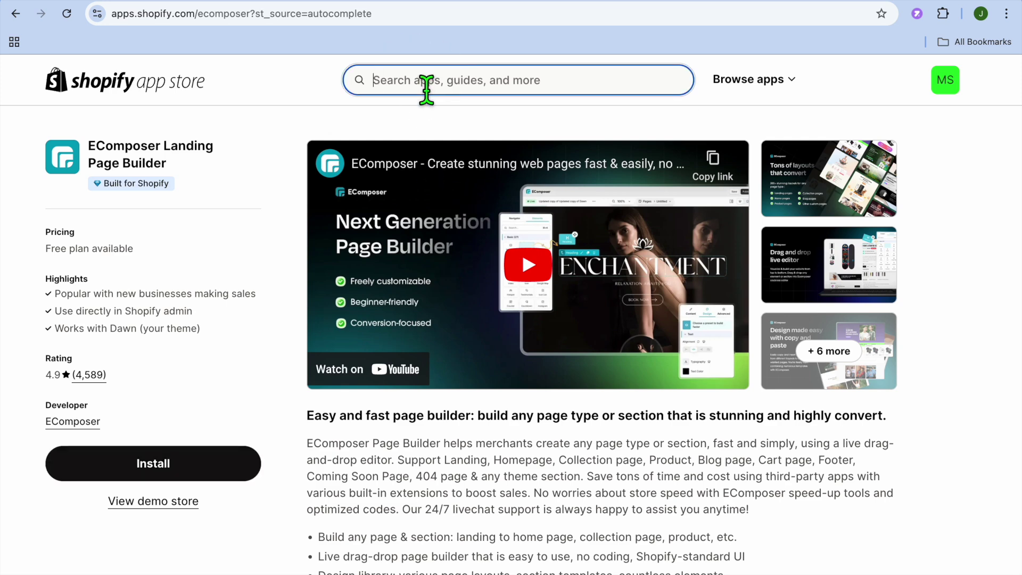
left_click(289, 288)
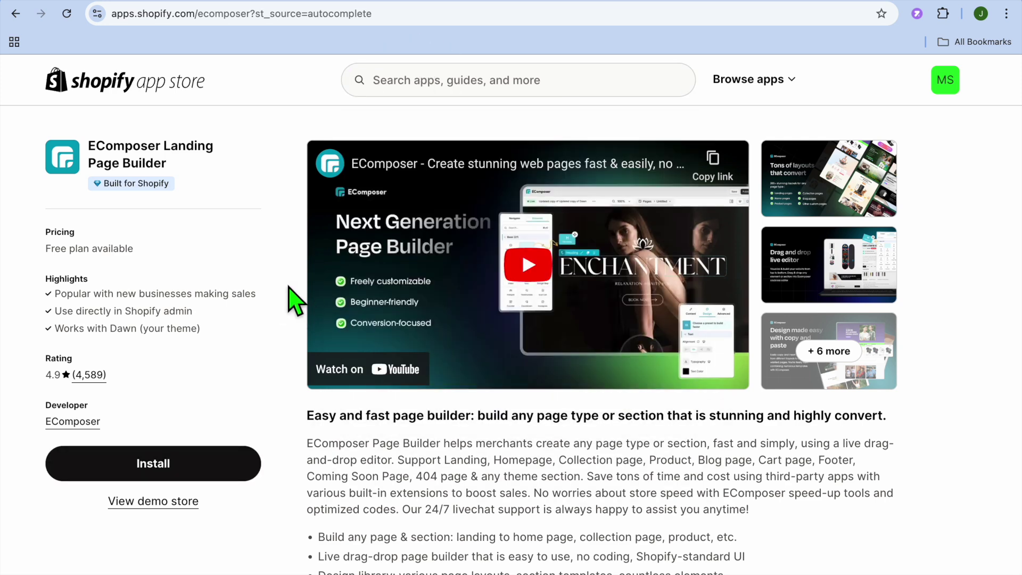
scroll(290, 300, "down", 3)
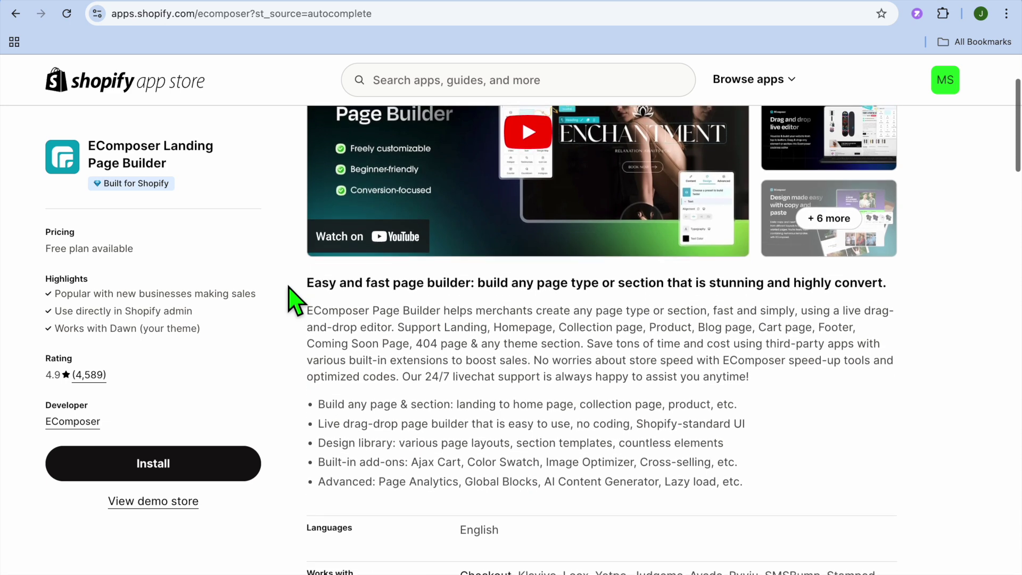
scroll(349, 399, "down", 6)
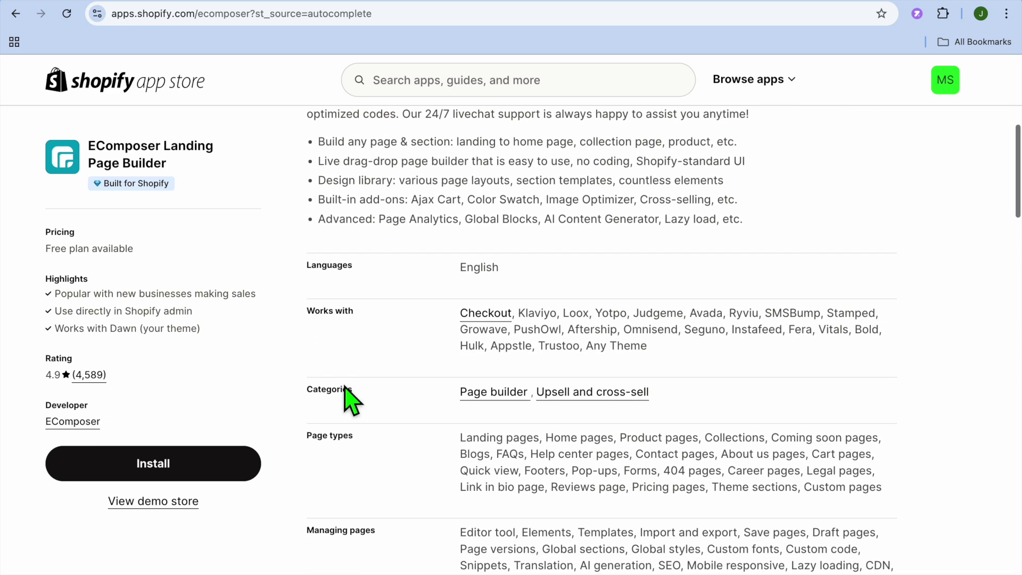
scroll(348, 399, "down", 8)
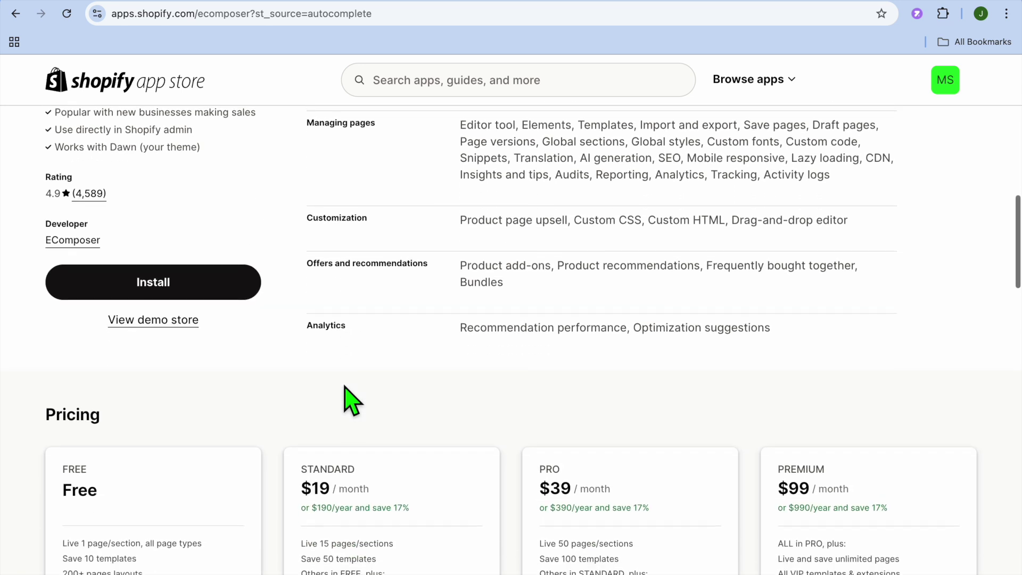
scroll(344, 387, "down", 3)
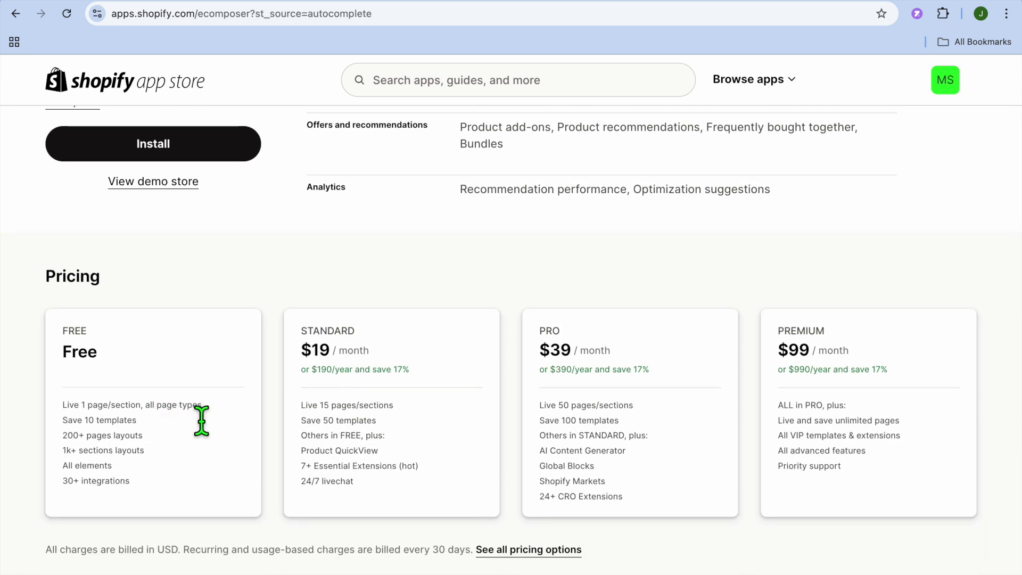
left_click(202, 150)
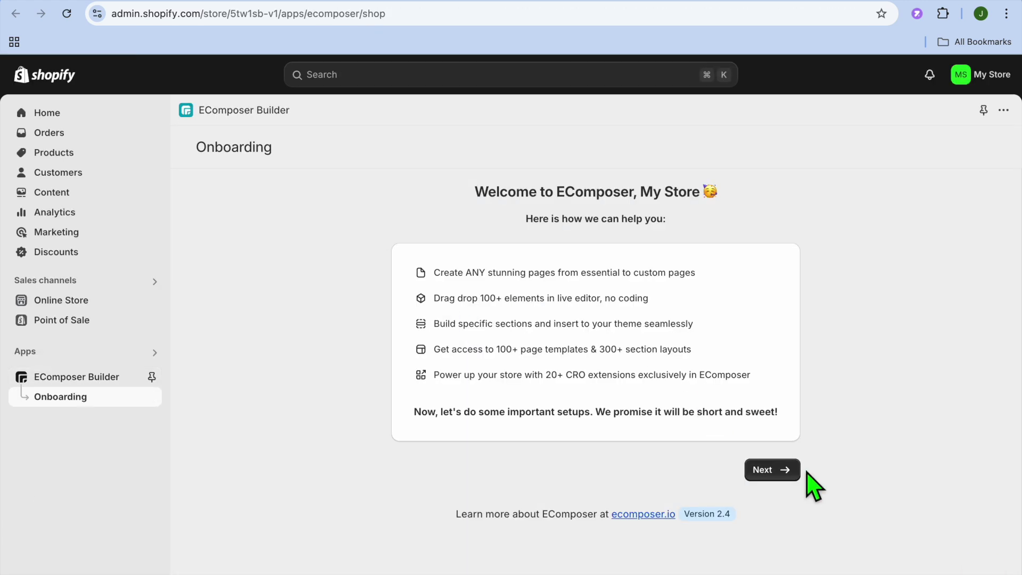
- Pass the welcome step, keep the Dawn (Published) theme, and choose Product as the page type
left_click(786, 472)
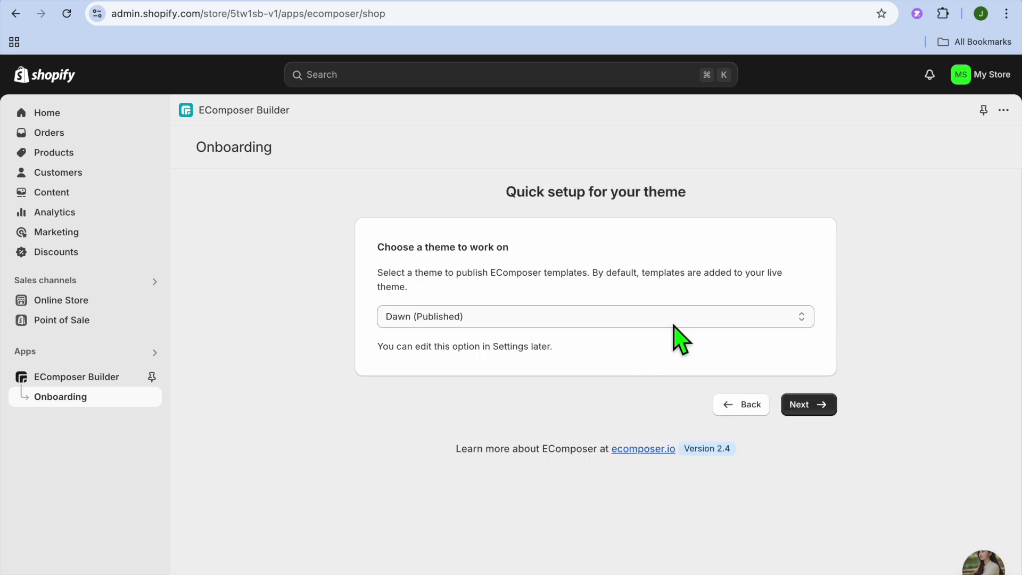
left_click(809, 406)
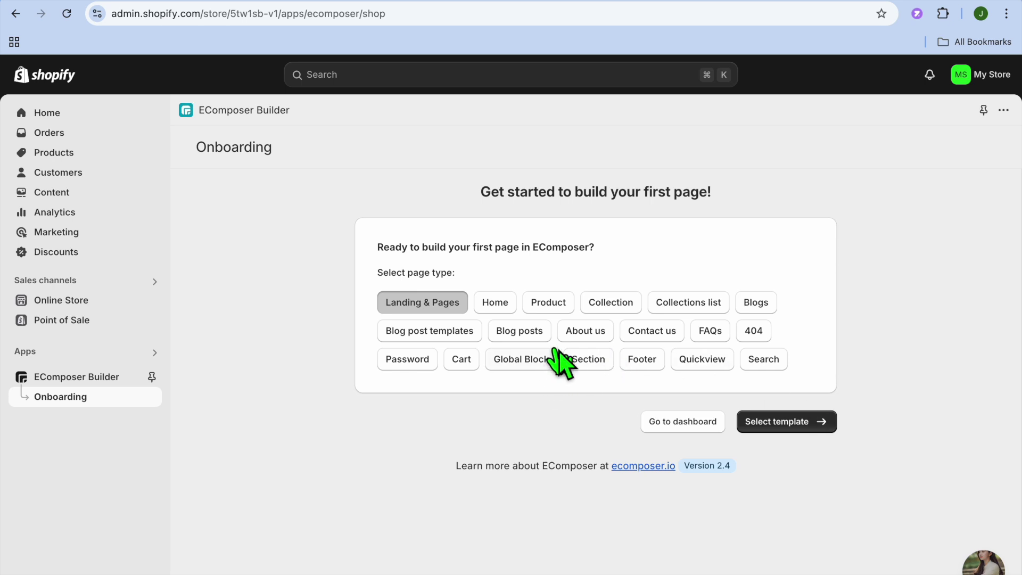
left_click(548, 303)
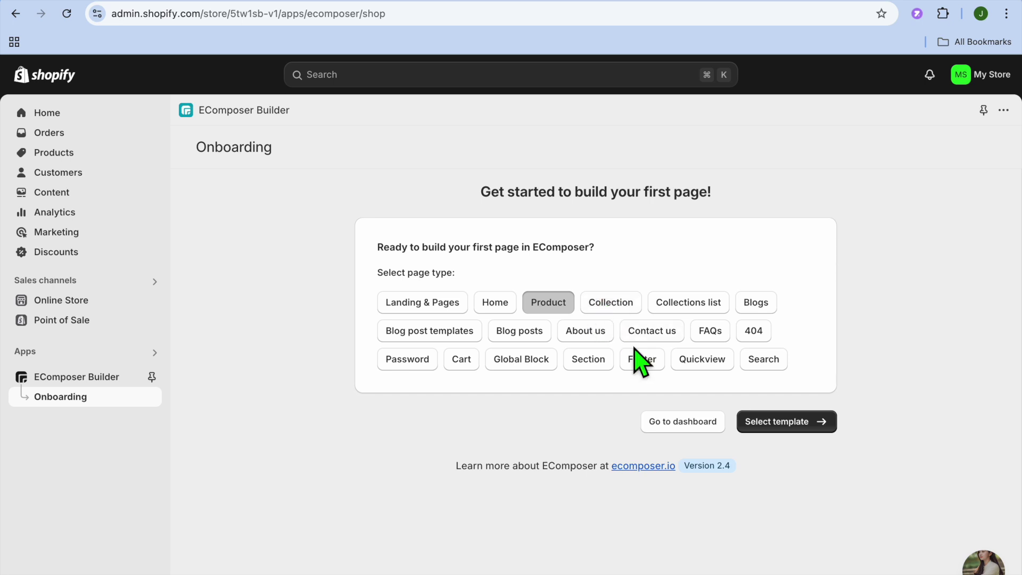
left_click(808, 421)
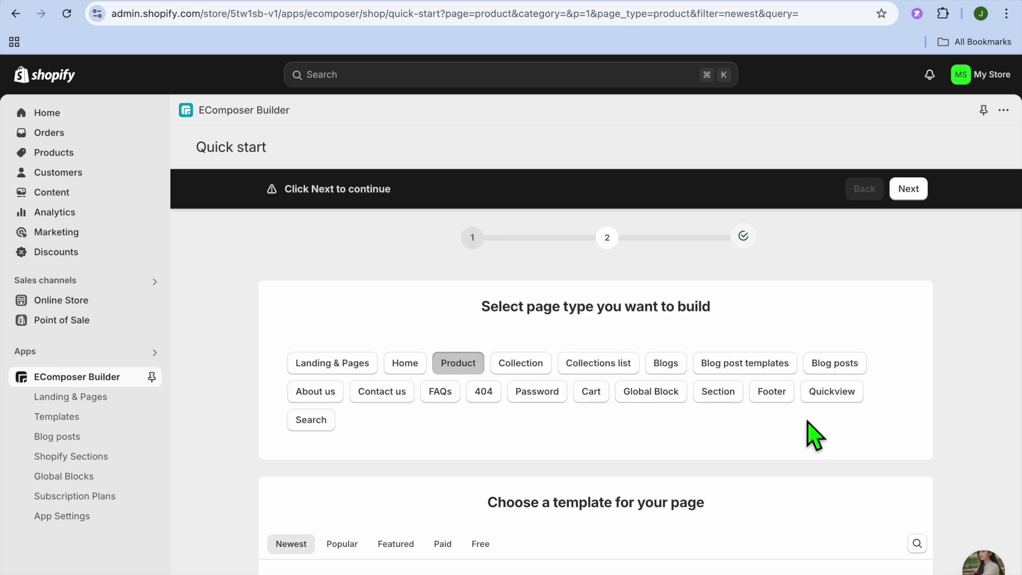
- Browse the template grid and select the Product Cookware template
scroll(807, 421, "down", 7)
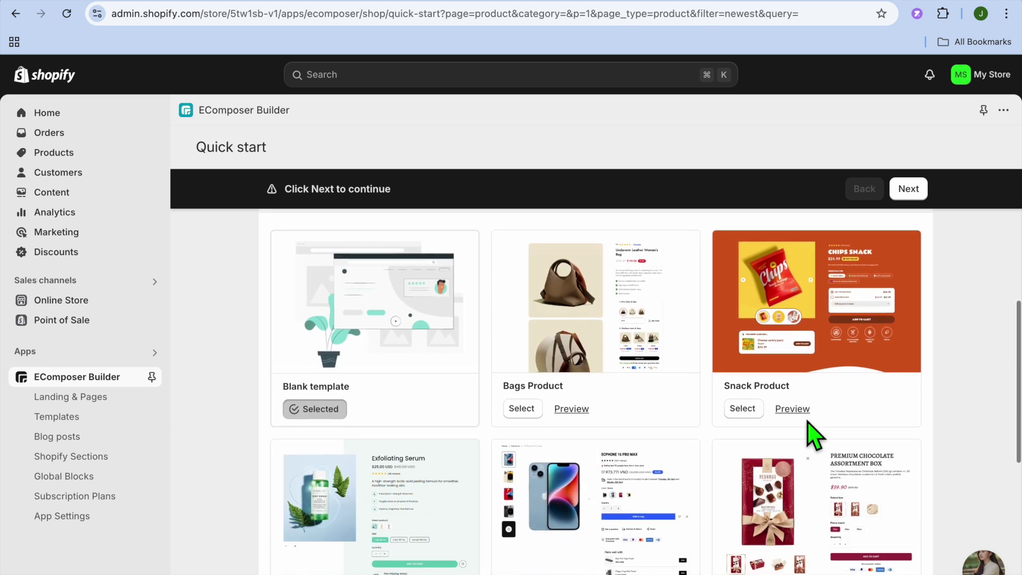
scroll(807, 422, "down", 5)
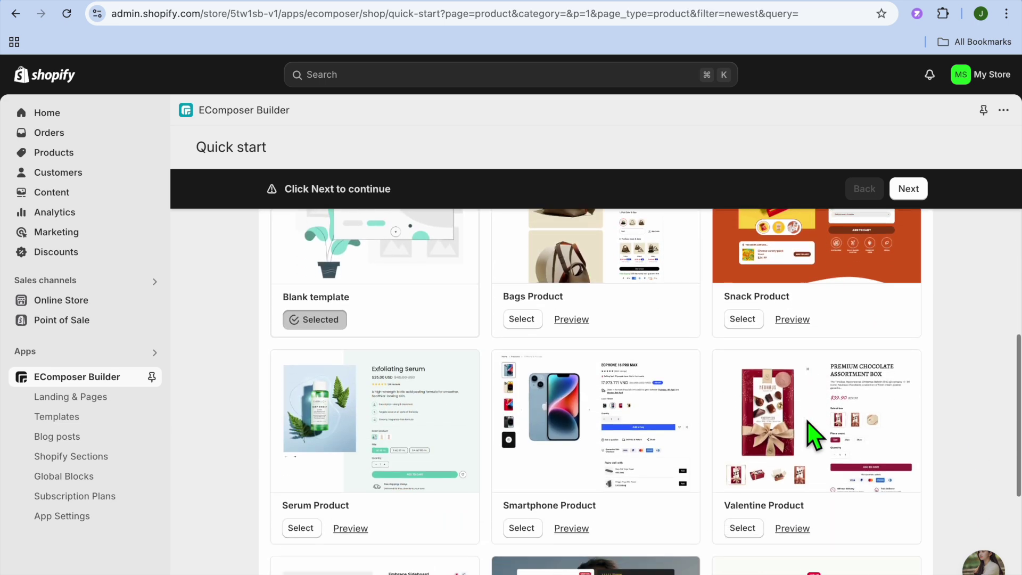
scroll(807, 421, "down", 3)
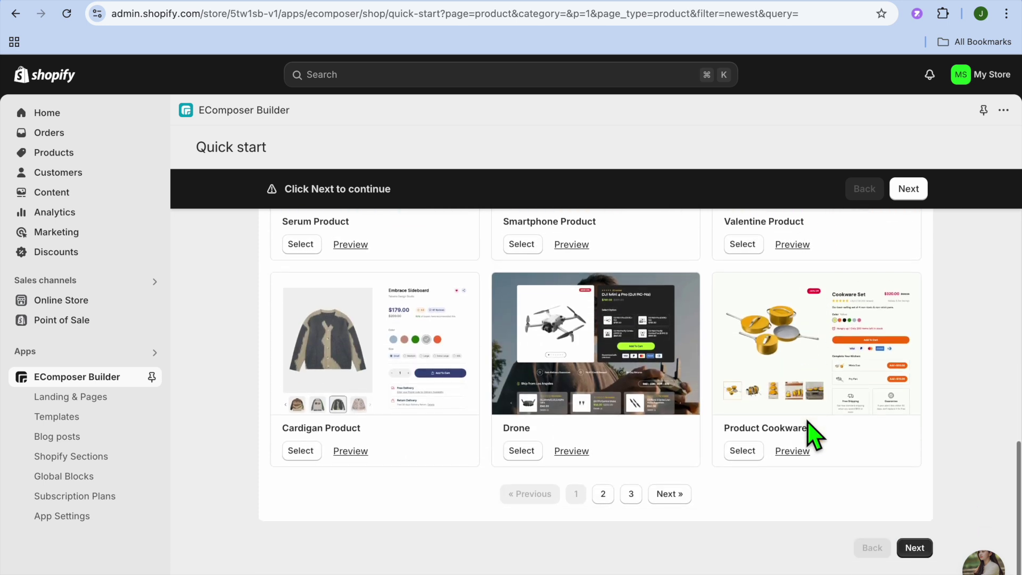
scroll(814, 435, "up", 1)
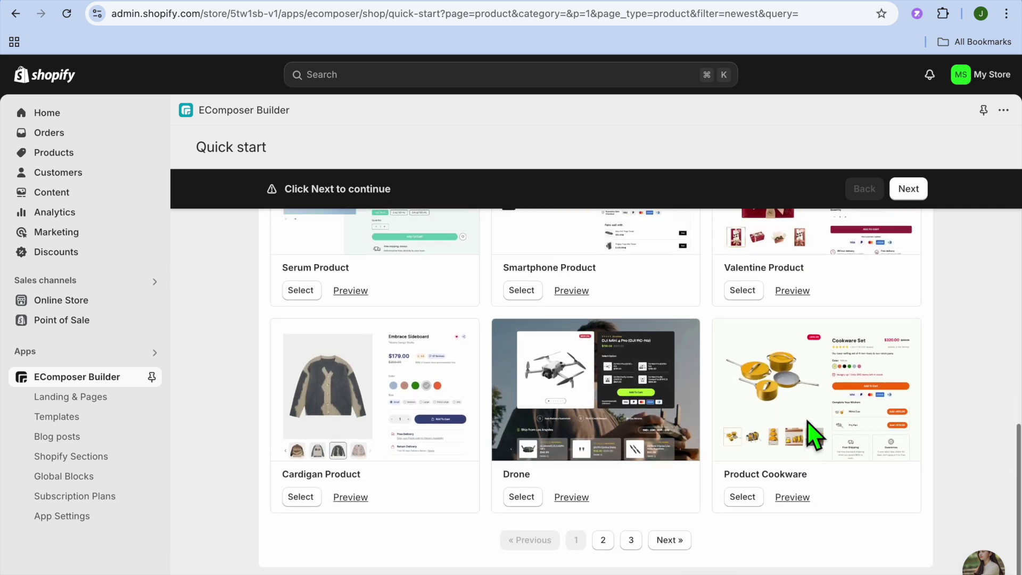
scroll(807, 434, "up", 6)
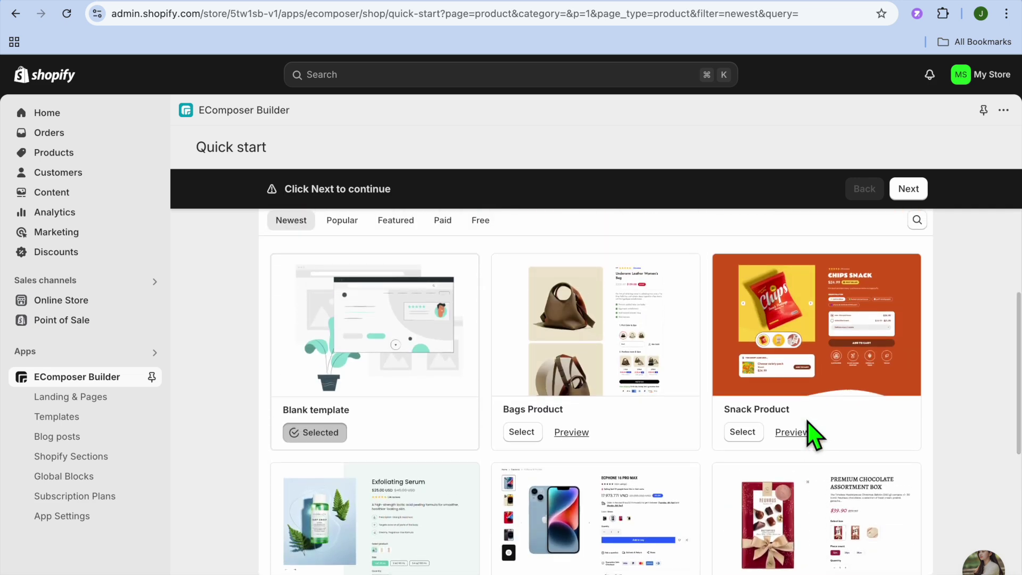
scroll(808, 433, "down", 7)
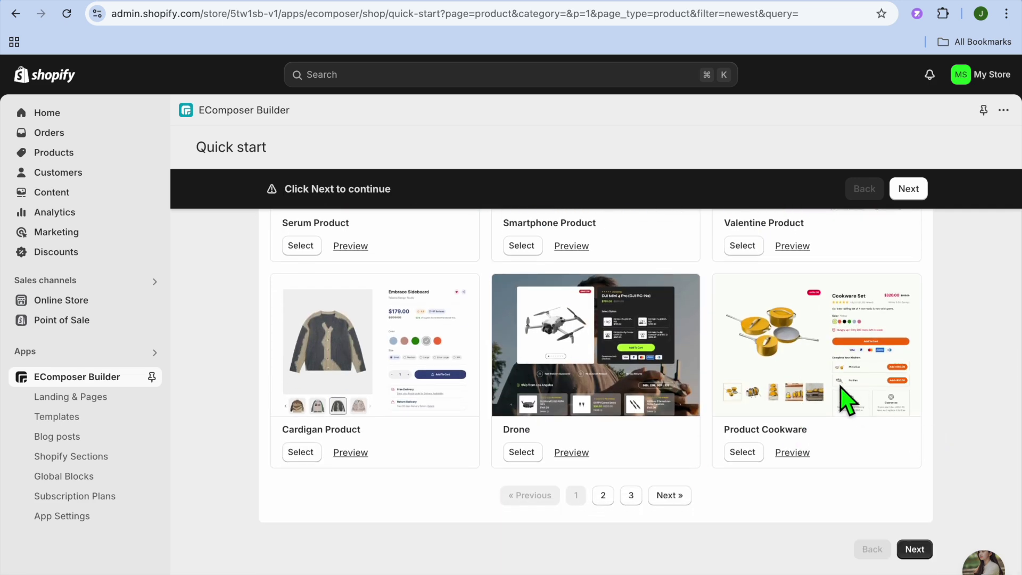
left_click(754, 452)
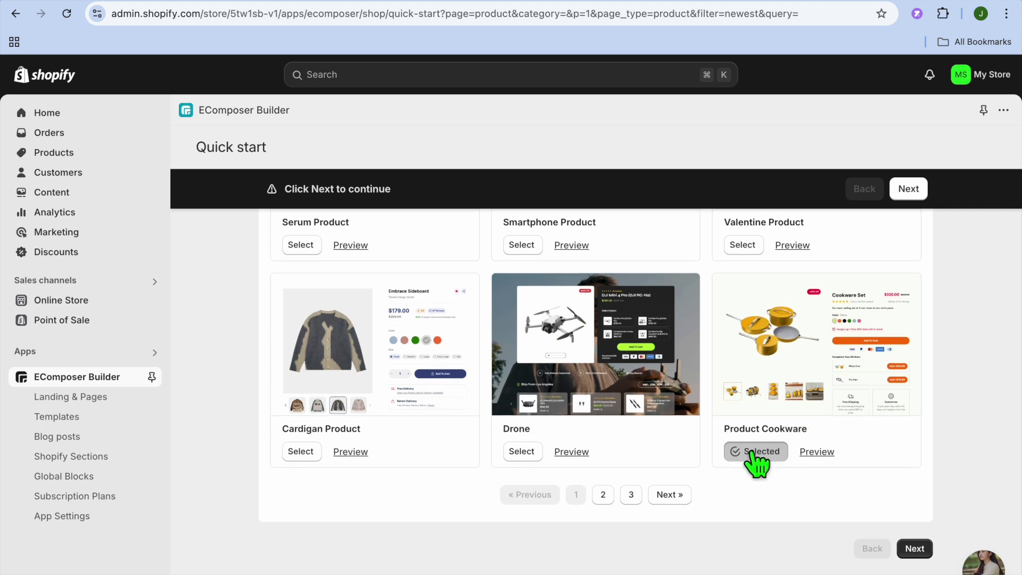
- Give the template the slug 'test' and insert the cookware template into the editor
left_click(911, 191)
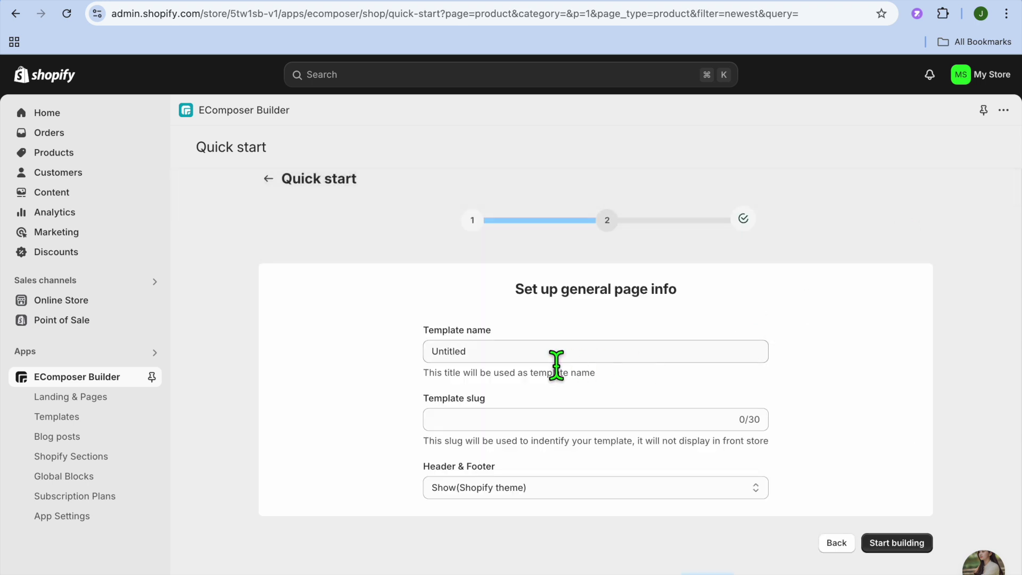
left_click(496, 361)
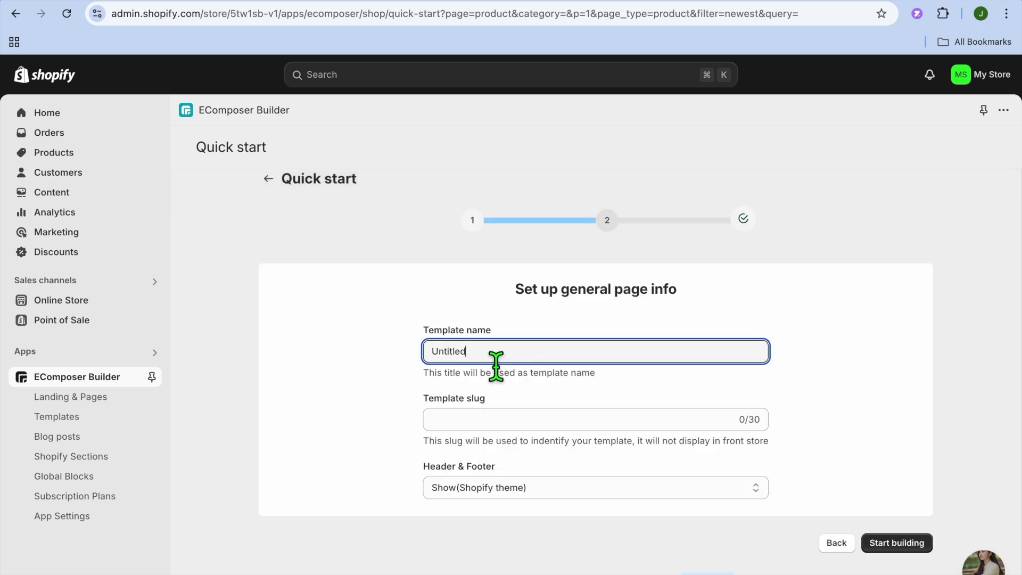
left_click(487, 425)
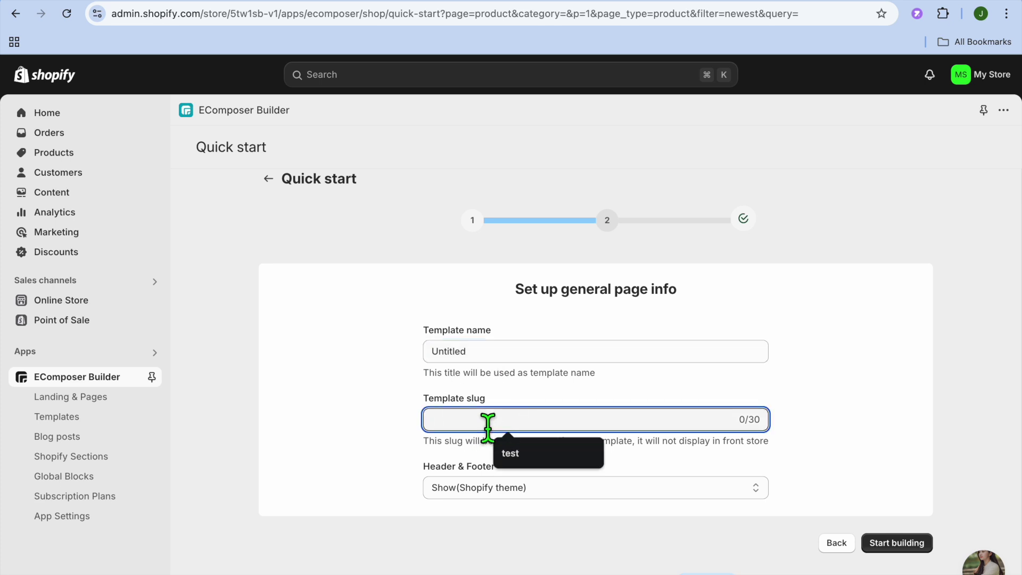
left_click(532, 458)
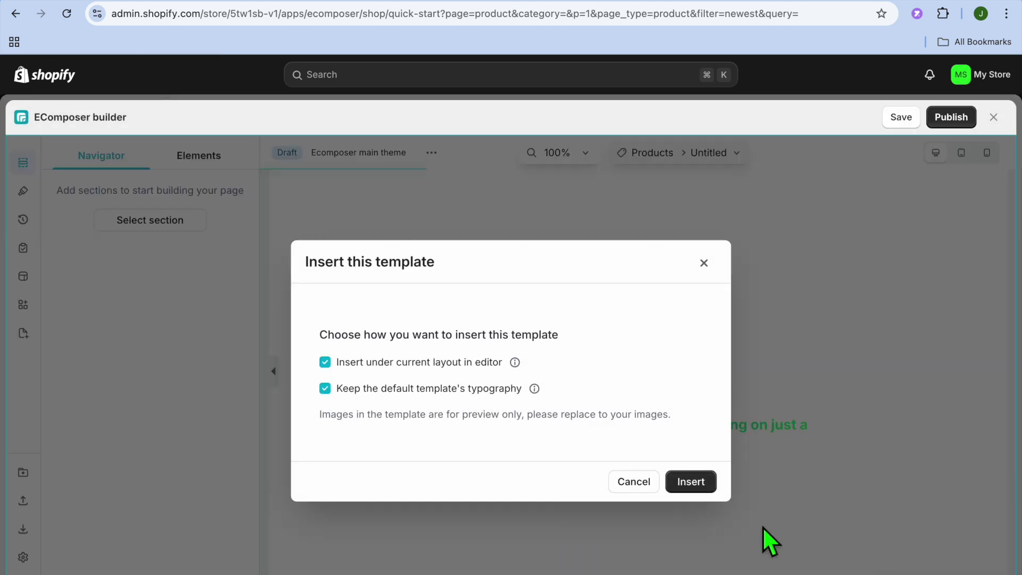
left_click(692, 482)
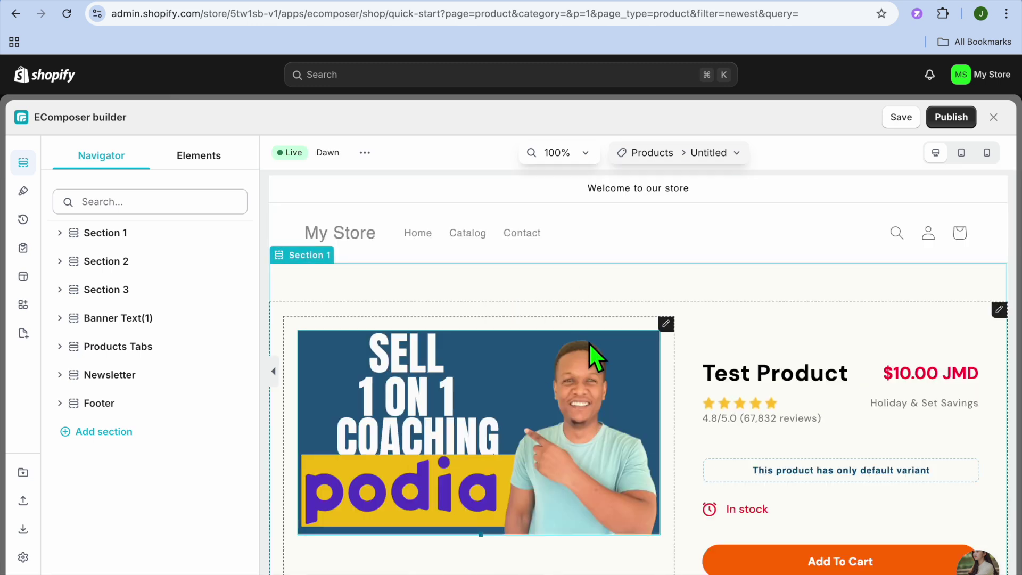
scroll(589, 343, "down", 2)
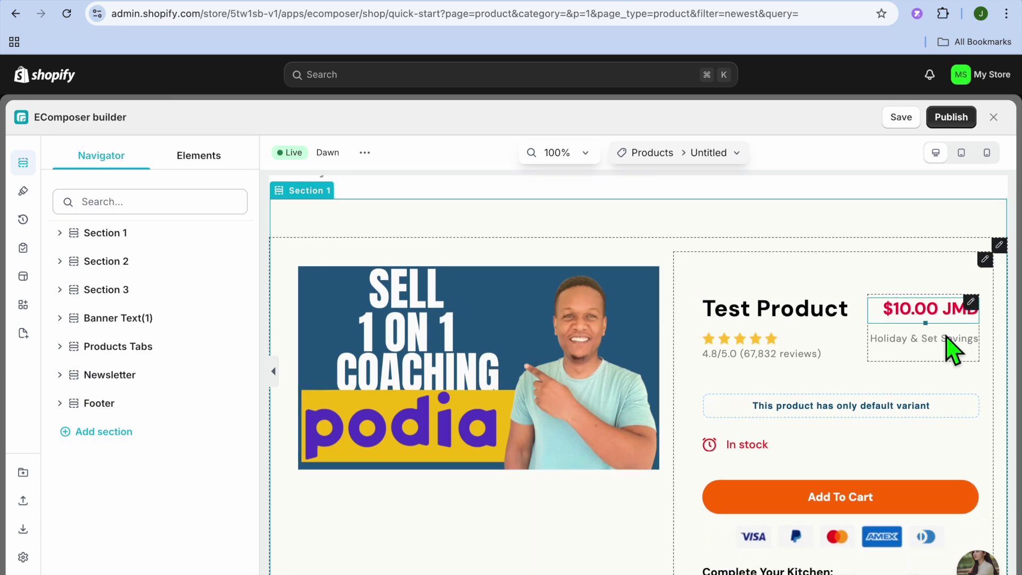
- Inspect the product image's Design and Content settings, then open Column 1's layout settings at 60% width
left_click(556, 290)
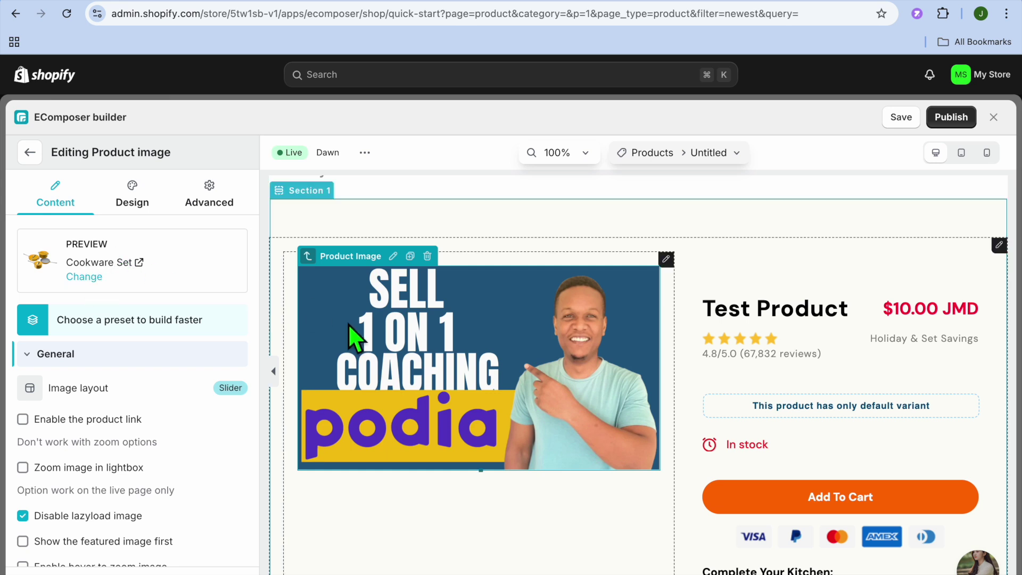
left_click(133, 188)
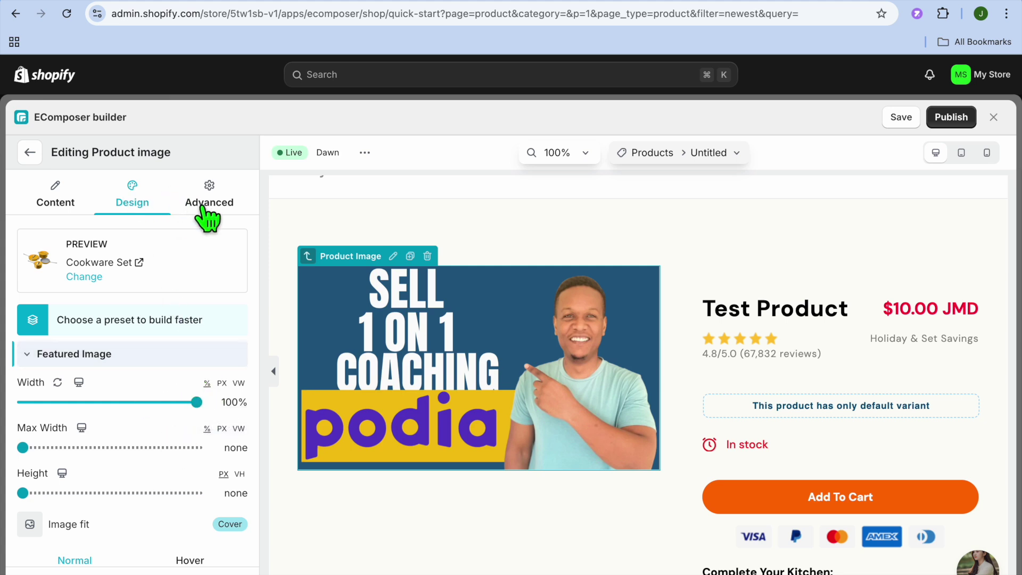
left_click(62, 196)
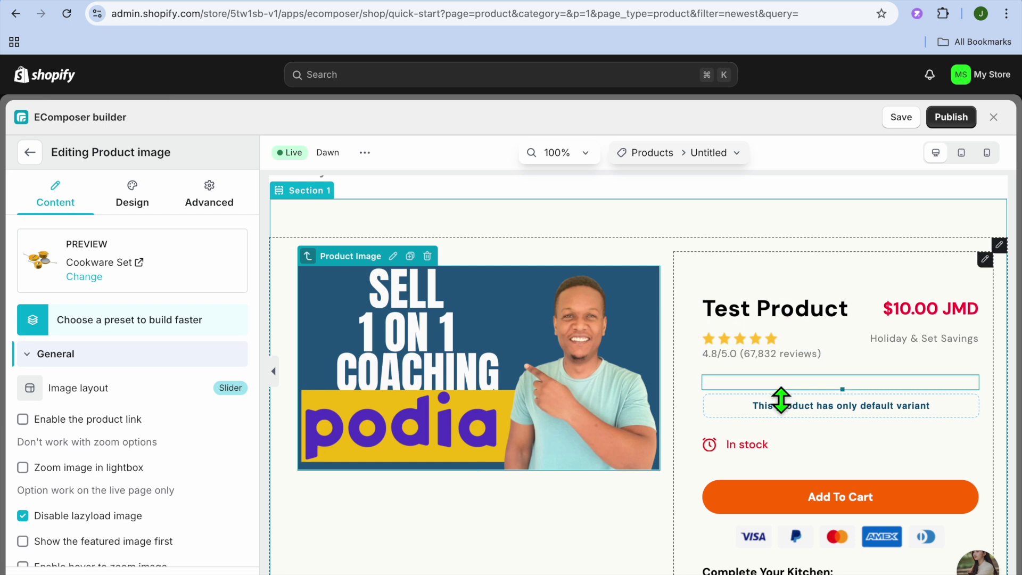
scroll(781, 400, "down", 2)
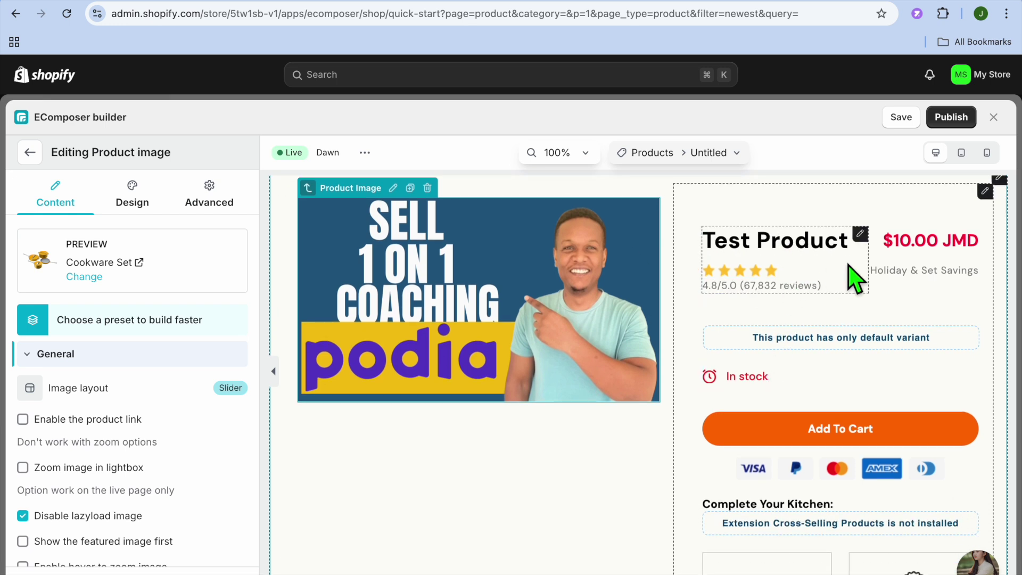
left_click(859, 234)
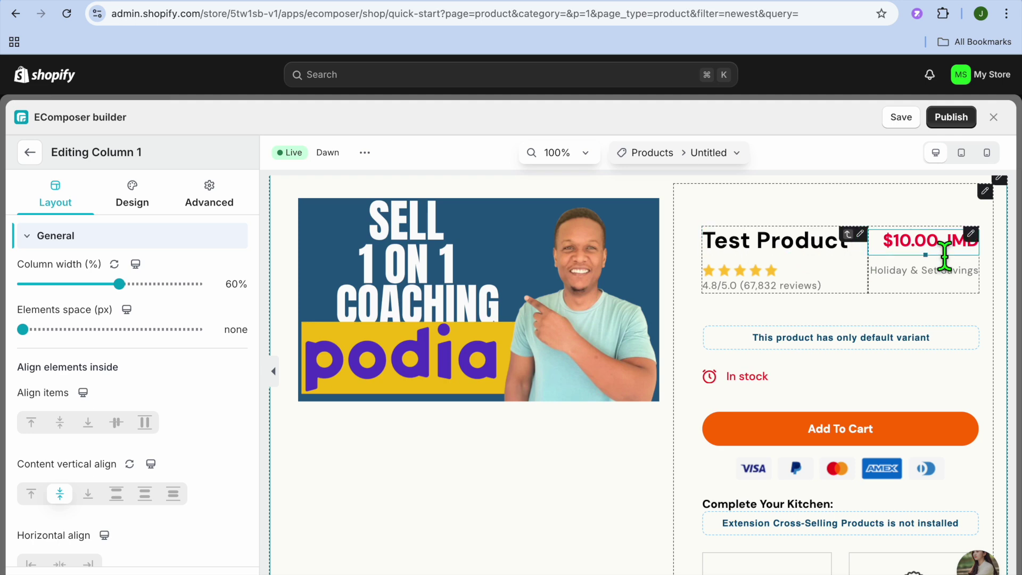
scroll(833, 390, "down", 5)
- Select the Features block, the 'Save With A Set' paragraph and cookware image, then show the layer tree
left_click(753, 324)
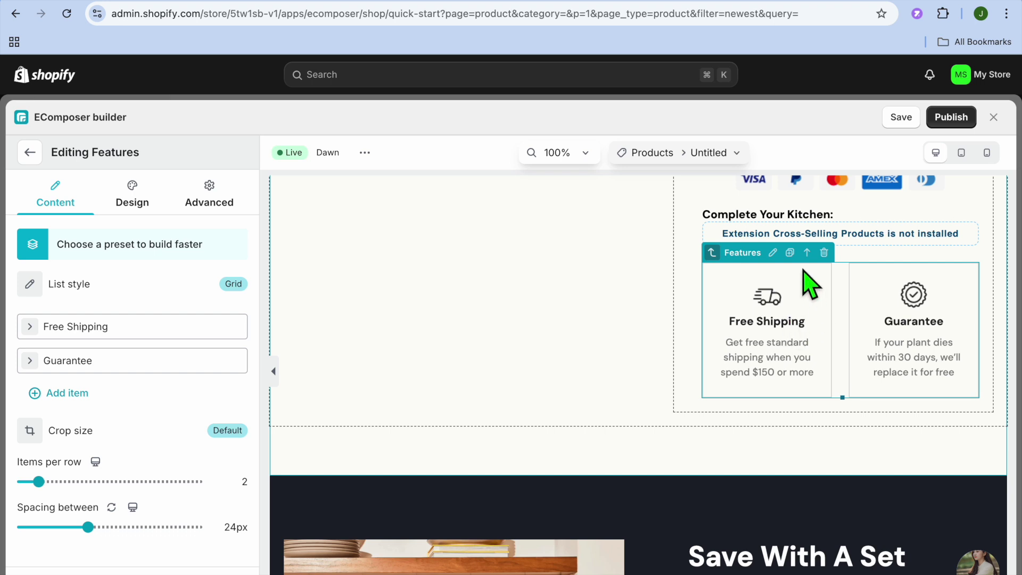
scroll(619, 377, "down", 6)
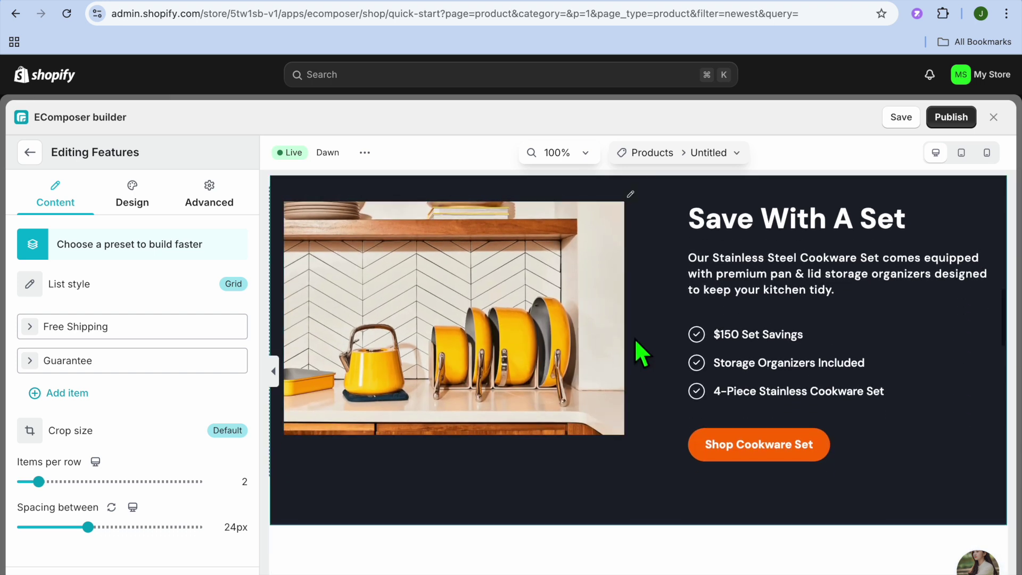
scroll(660, 330, "up", 1)
left_click(733, 331)
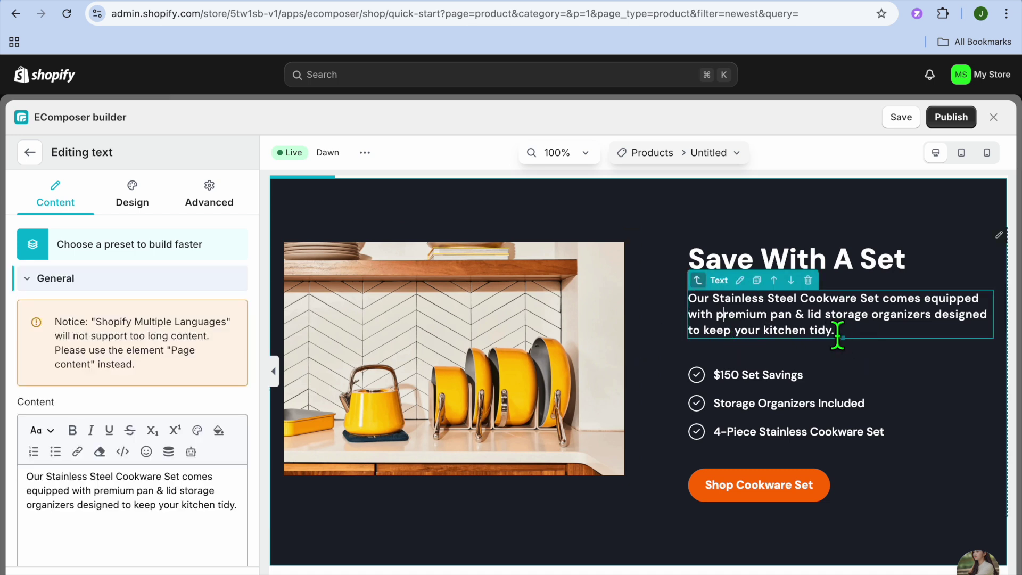
double_click(804, 334)
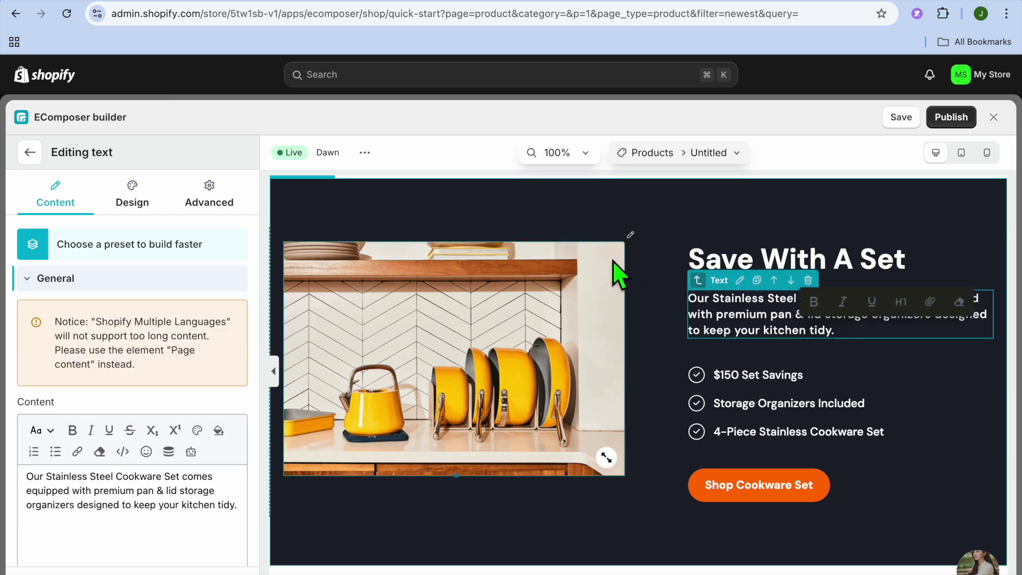
left_click(561, 306)
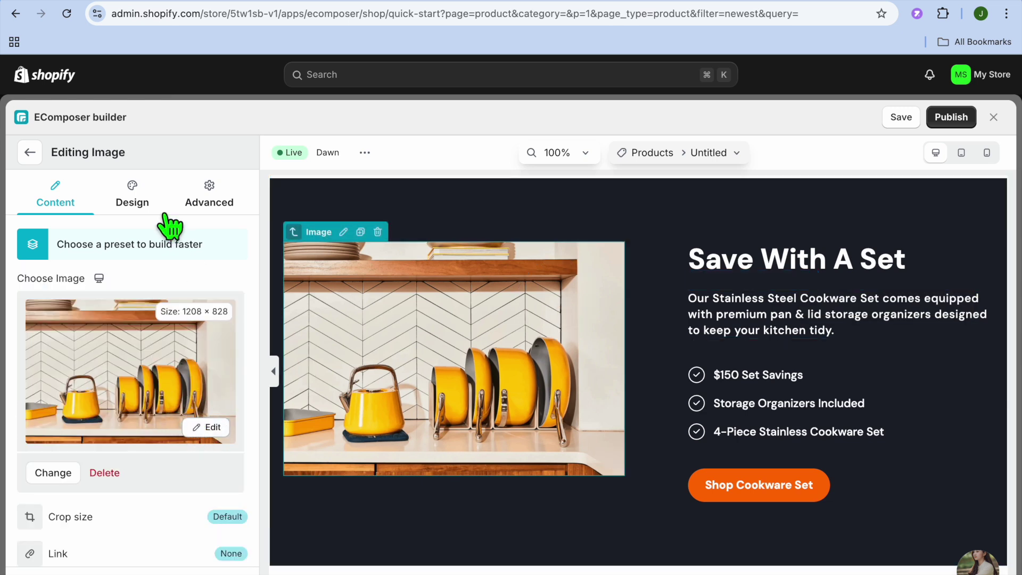
left_click(30, 155)
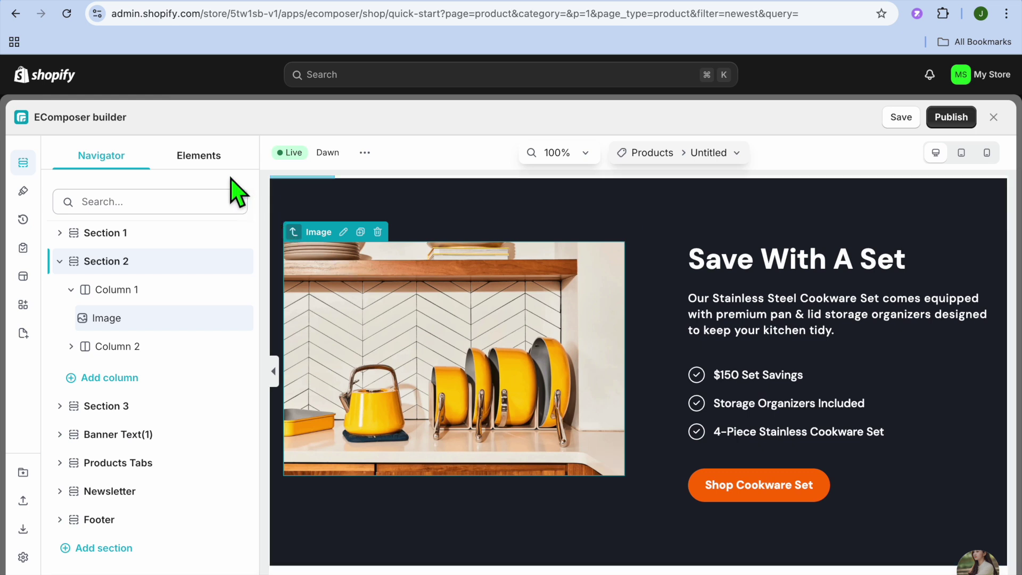
- Open the element library, browse the Basic (28) group, and expand the Shopify (14) group
left_click(210, 172)
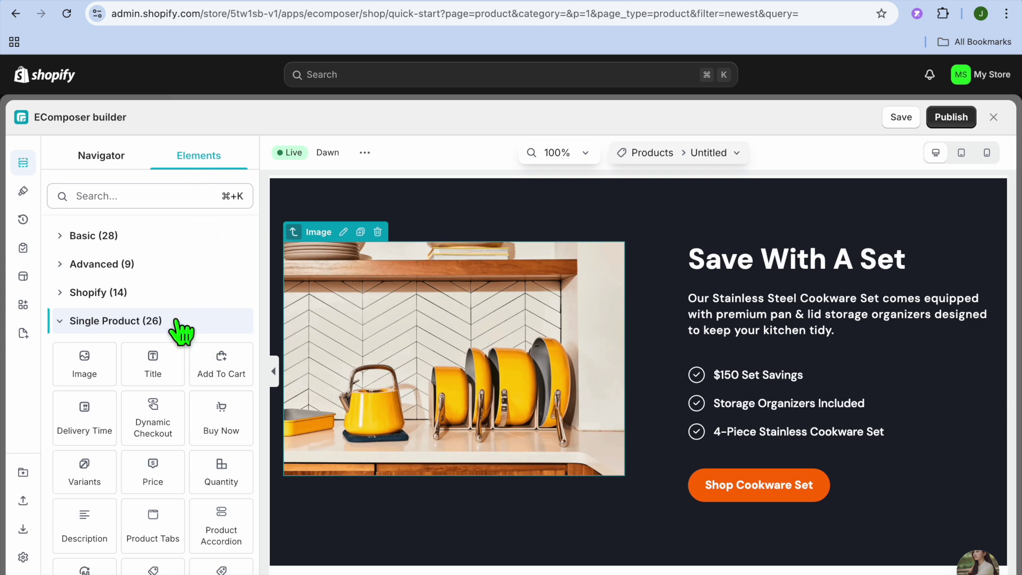
left_click(109, 239)
scroll(202, 367, "down", 5)
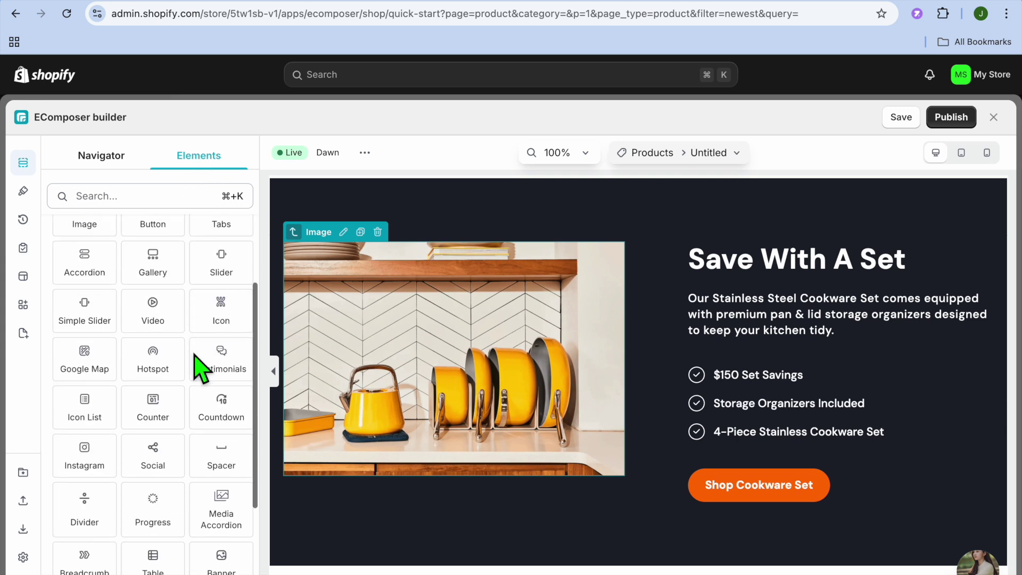
scroll(201, 367, "up", 5)
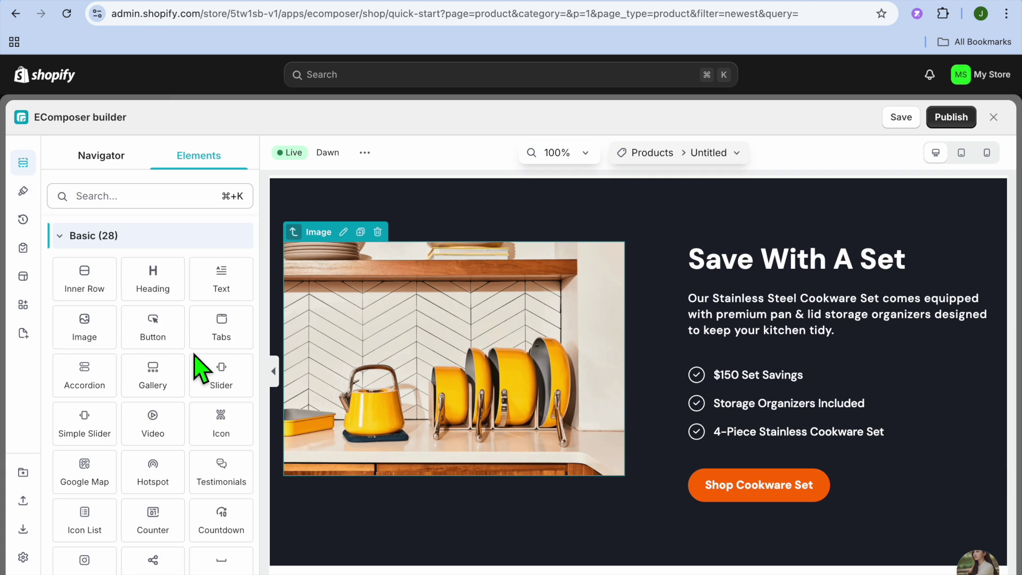
scroll(200, 367, "down", 4)
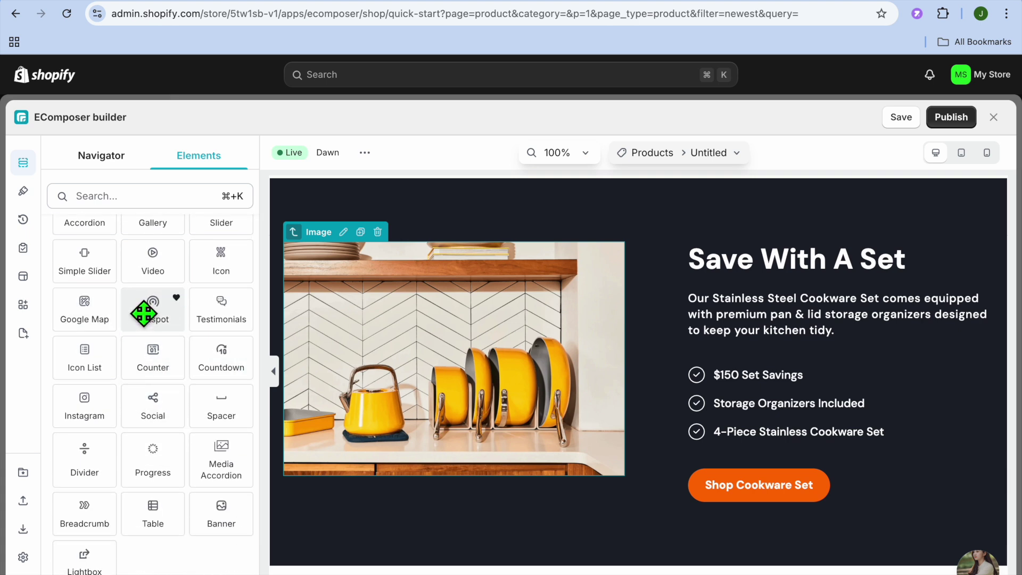
scroll(144, 314, "down", 3)
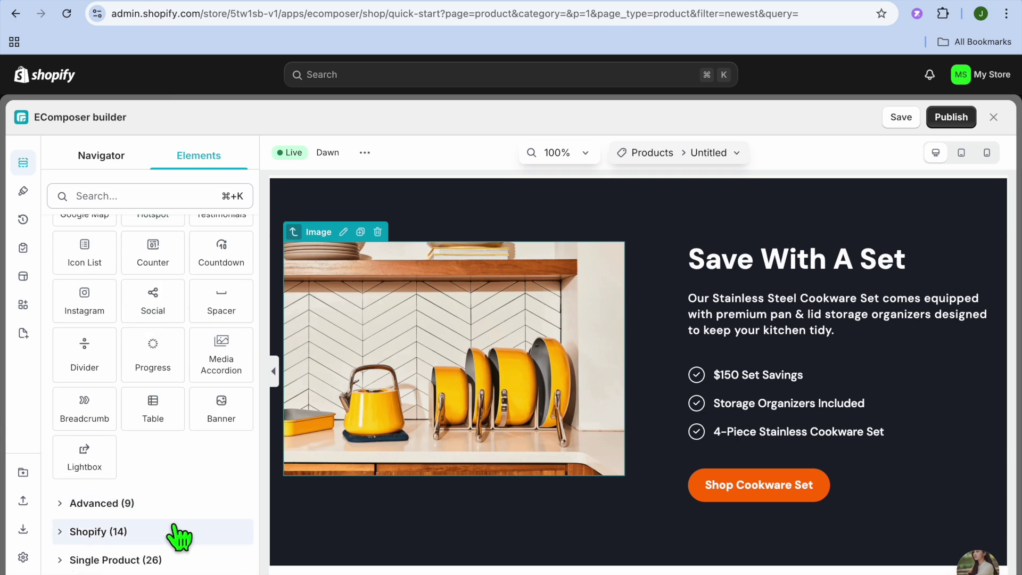
left_click(149, 531)
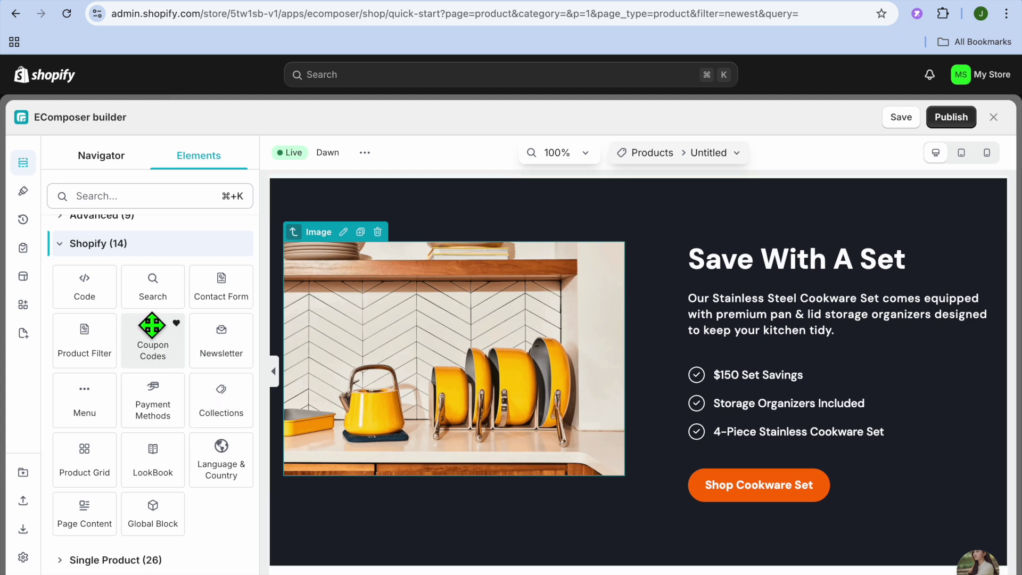
scroll(144, 315, "up", 2)
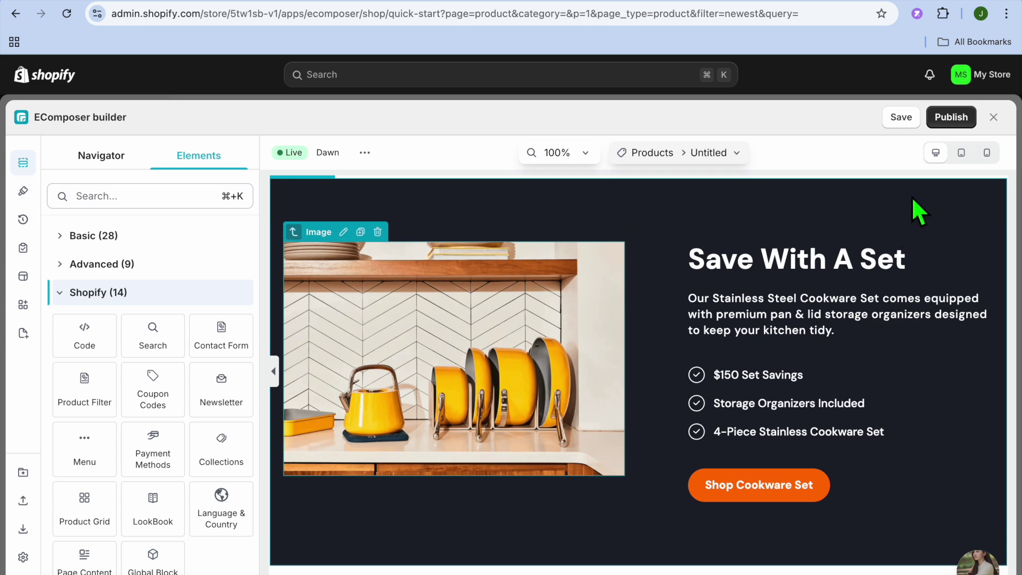
- Save & publish the product template from the Create a new template dialog
left_click(948, 120)
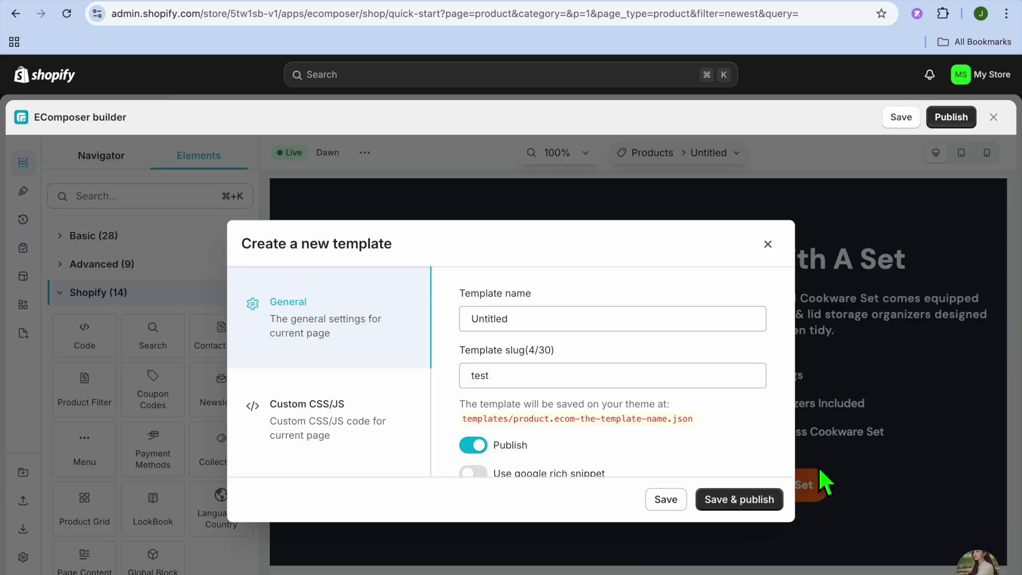
left_click(747, 501)
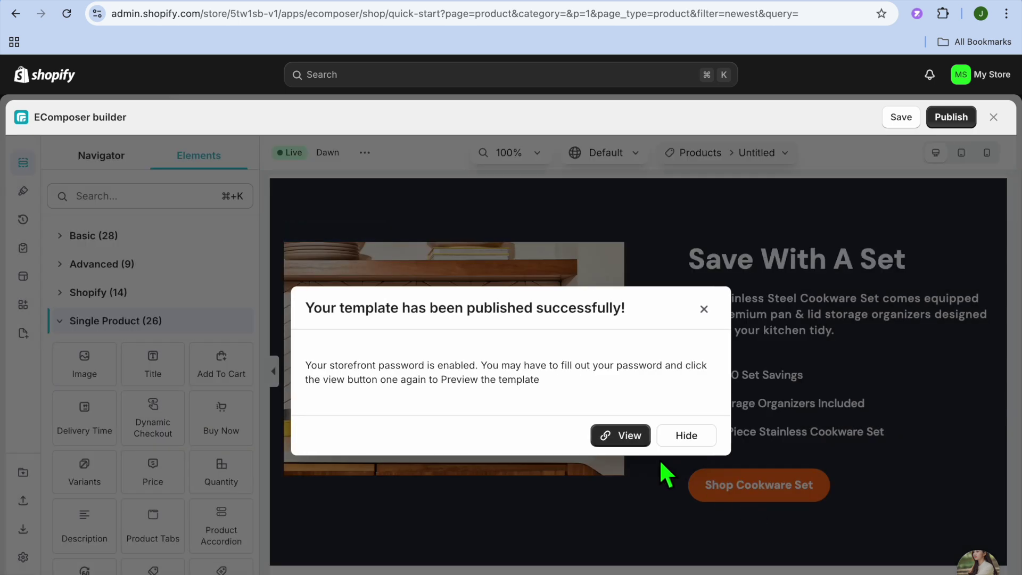
- View the live Test Product page and scroll through it down to the footer
left_click(626, 435)
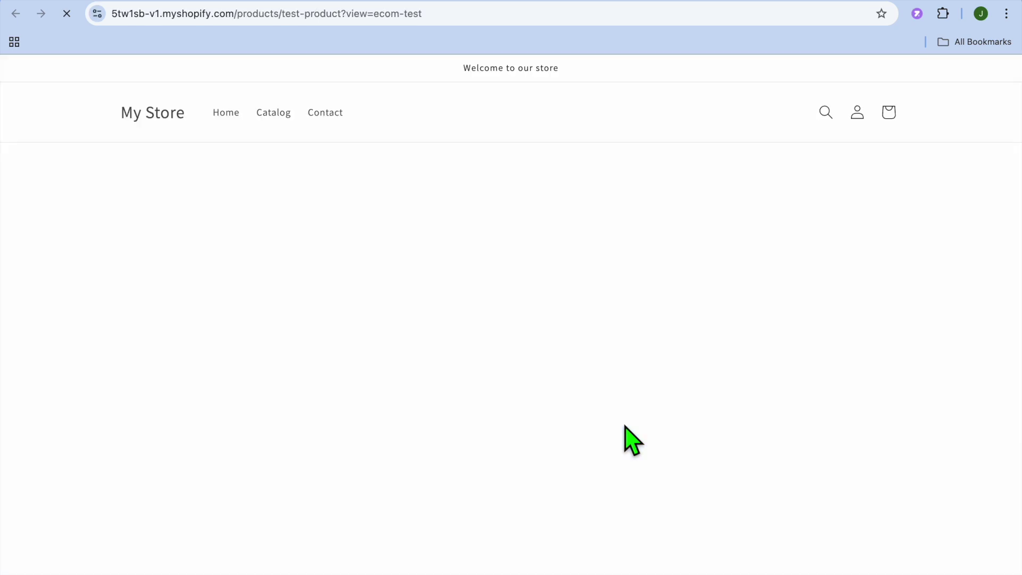
scroll(625, 425, "down", 15)
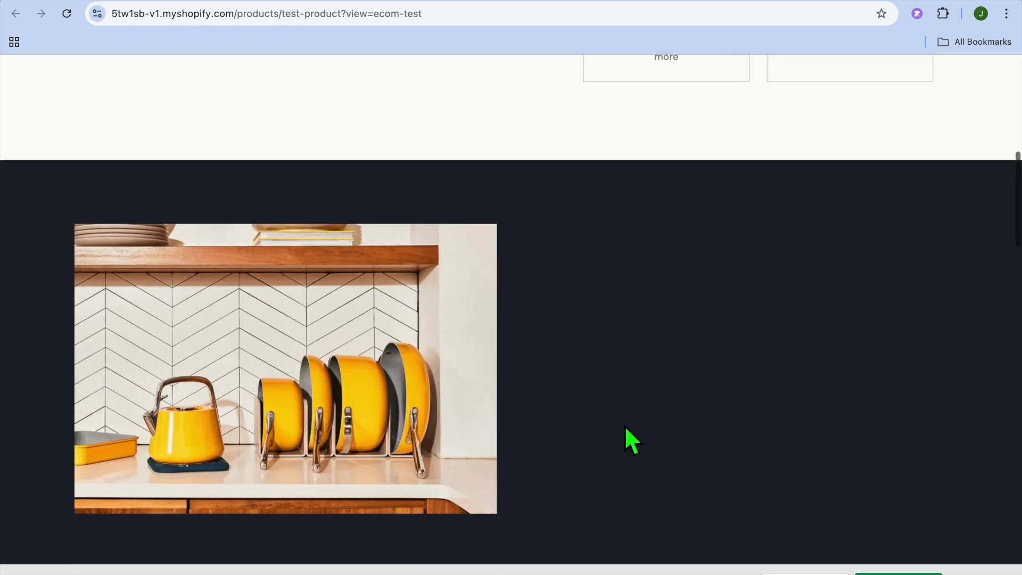
scroll(628, 439, "up", 15)
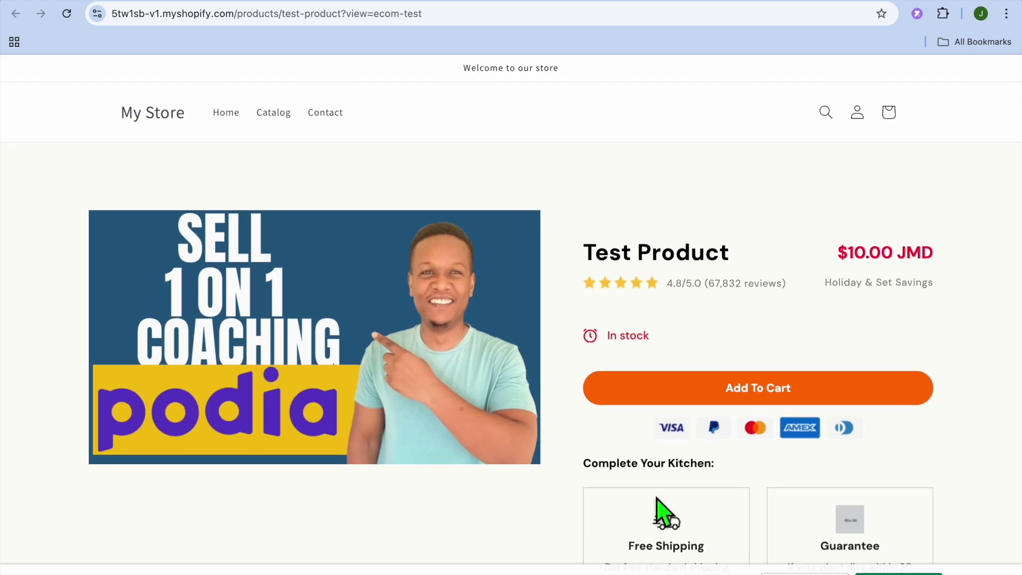
scroll(639, 488, "down", 15)
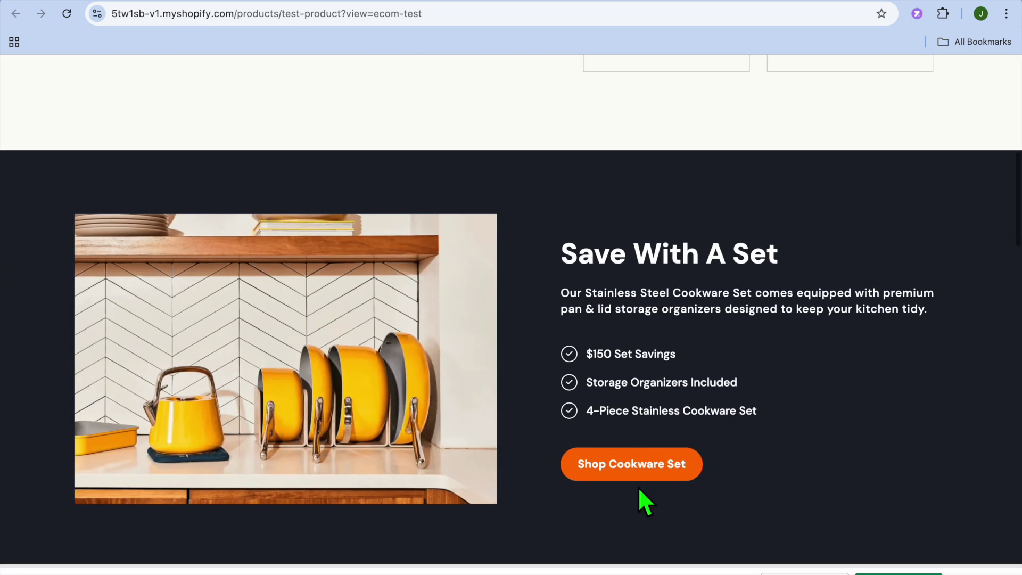
scroll(639, 489, "down", 12)
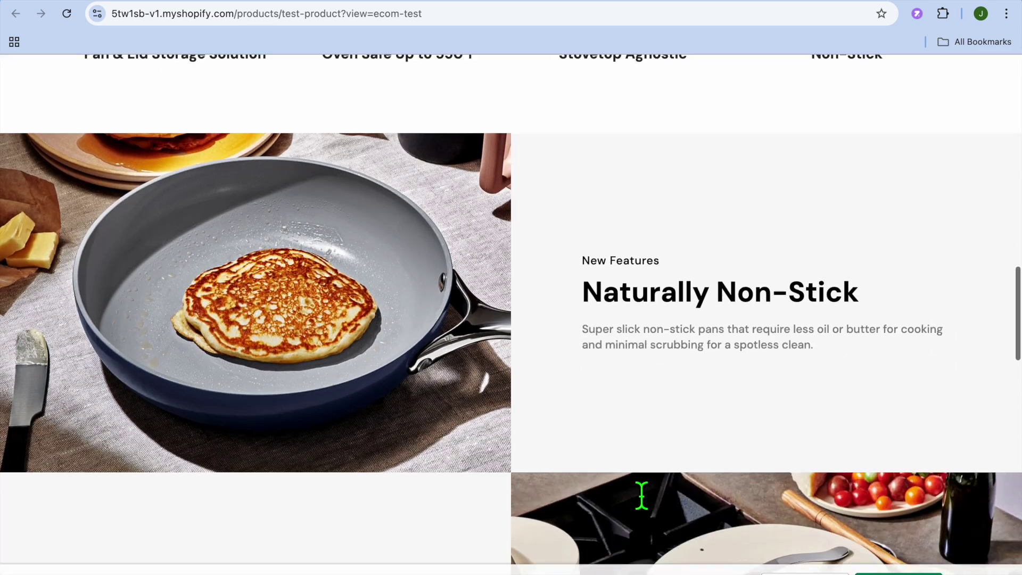
scroll(638, 490, "down", 15)
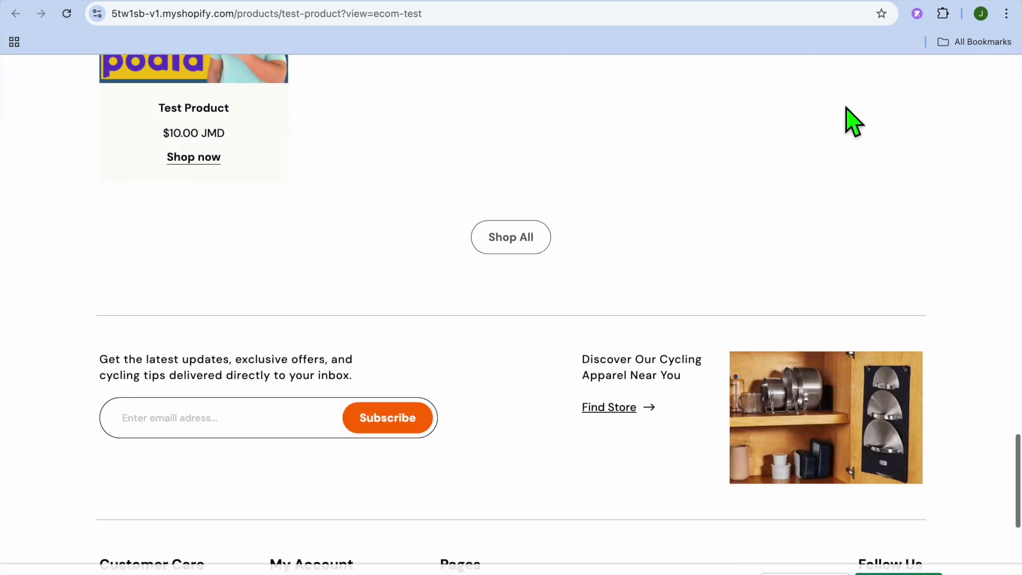